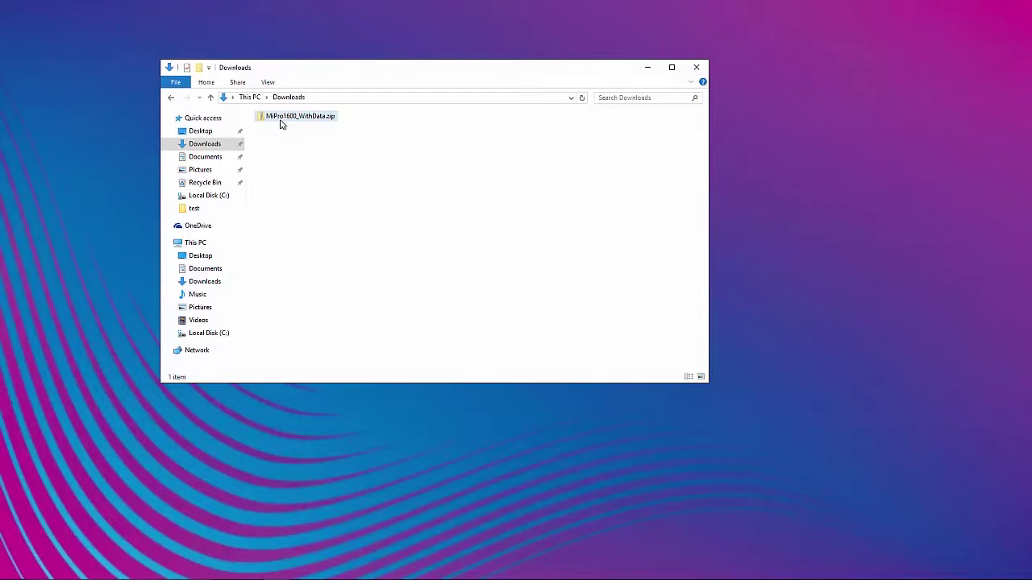
# Extract MiPro1600_WithData.zip into Downloads and open the resulting MiPro1600_WithData folder
pyautogui.rightClick(280, 122)
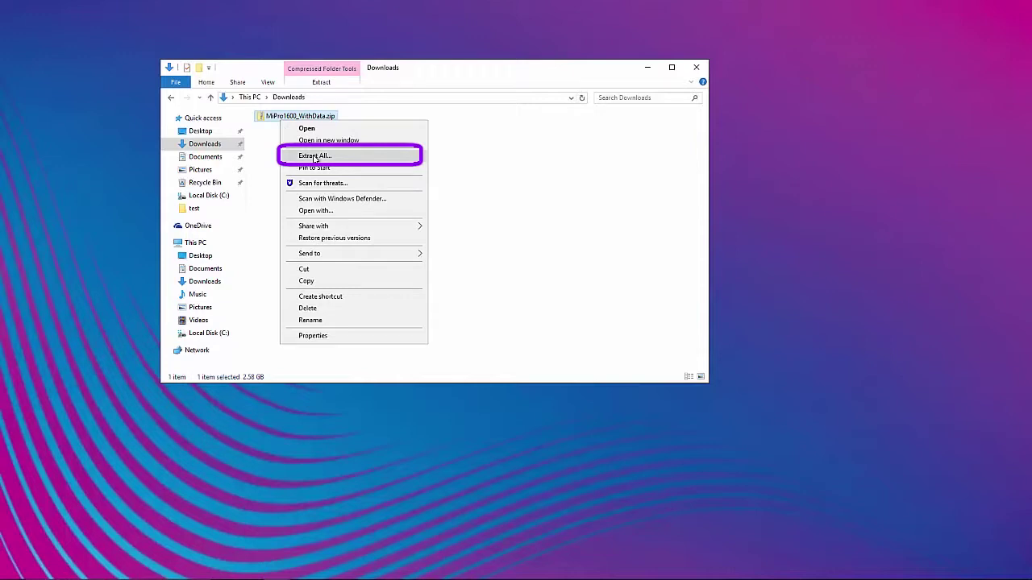
pyautogui.click(314, 156)
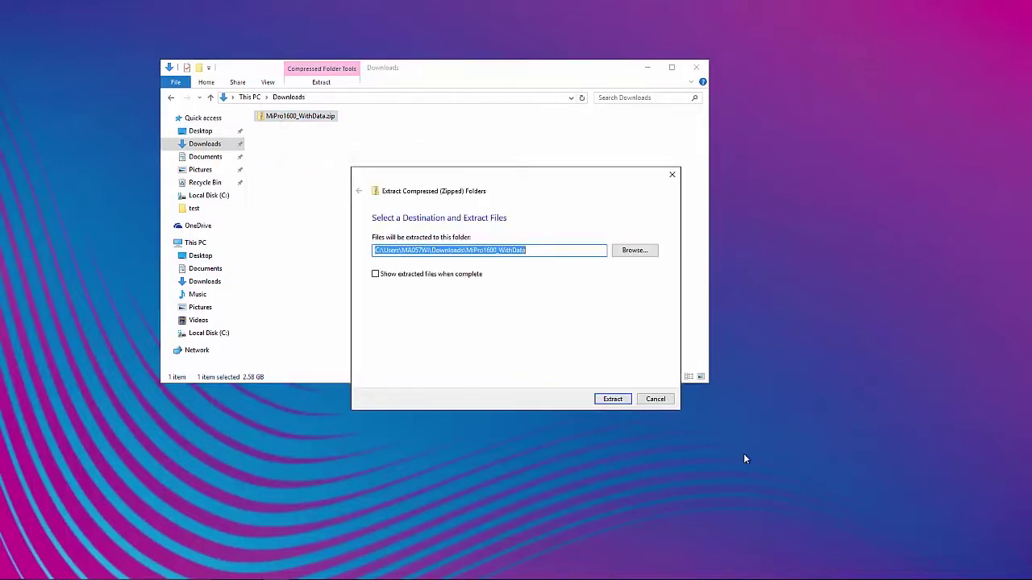
pyautogui.click(624, 402)
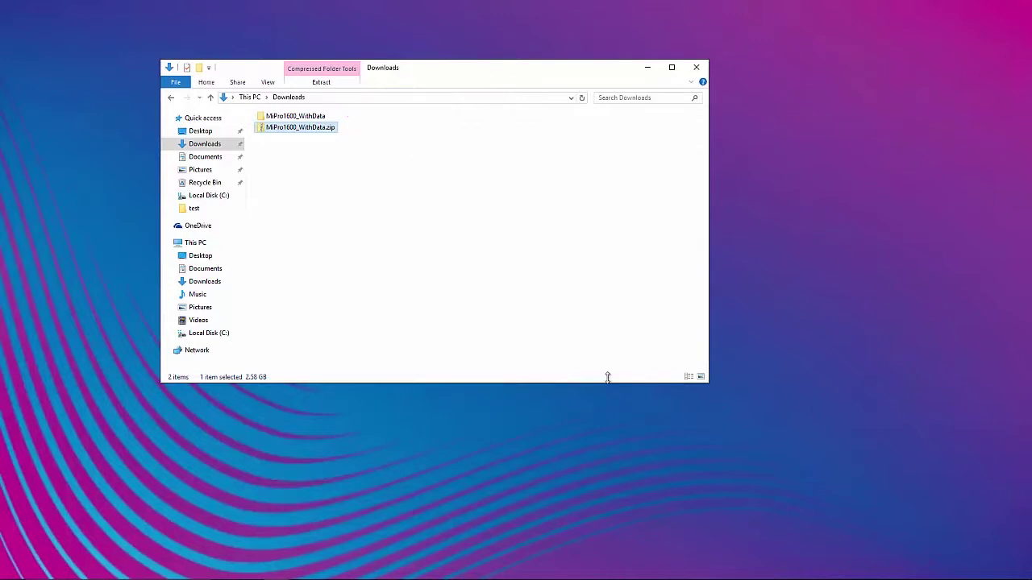
pyautogui.click(297, 117)
pyautogui.doubleClick(297, 117)
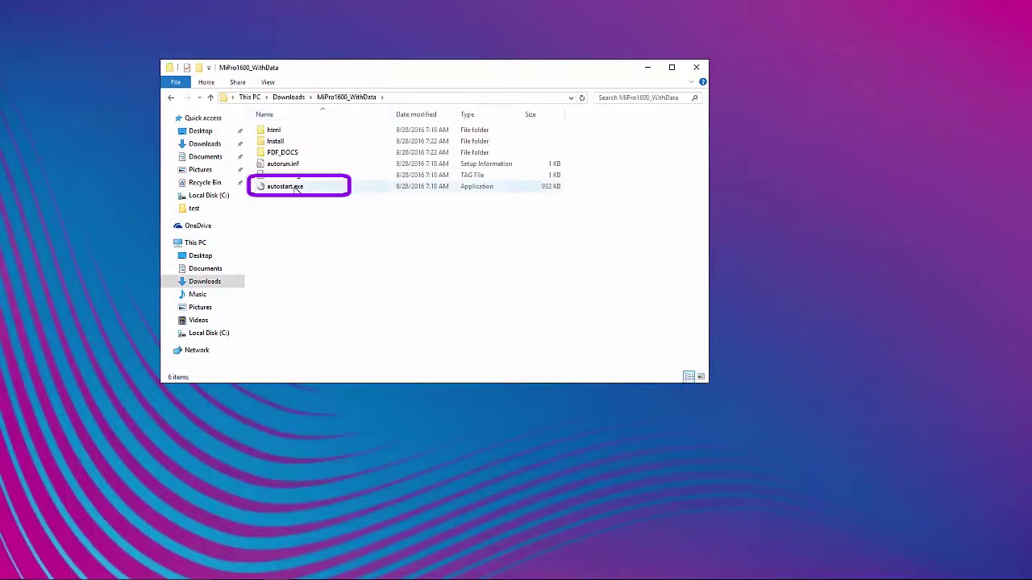
# Run autostart.exe as administrator and go to the MapInfo Pro™ install options
pyautogui.rightClick(297, 190)
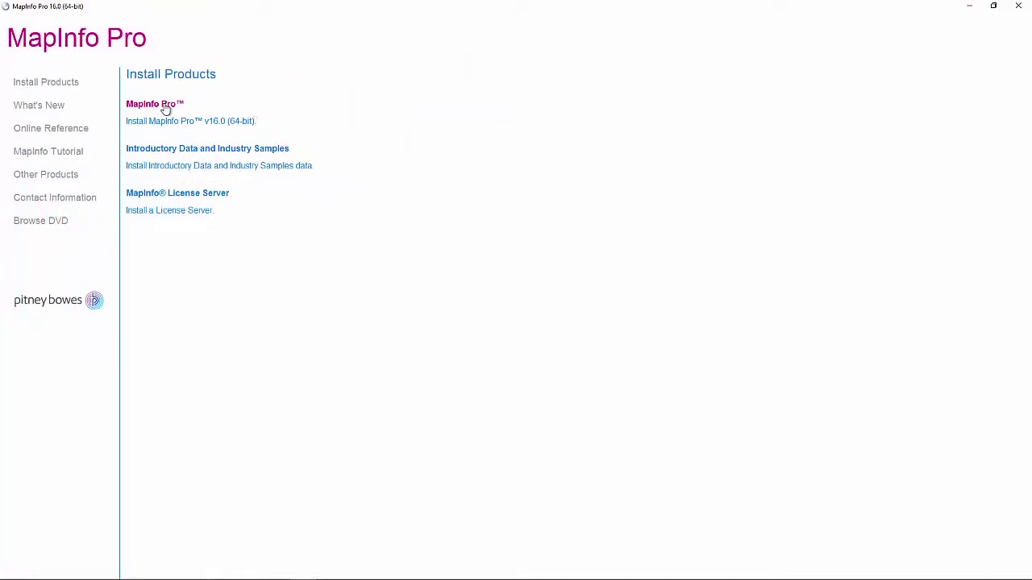
pyautogui.click(165, 110)
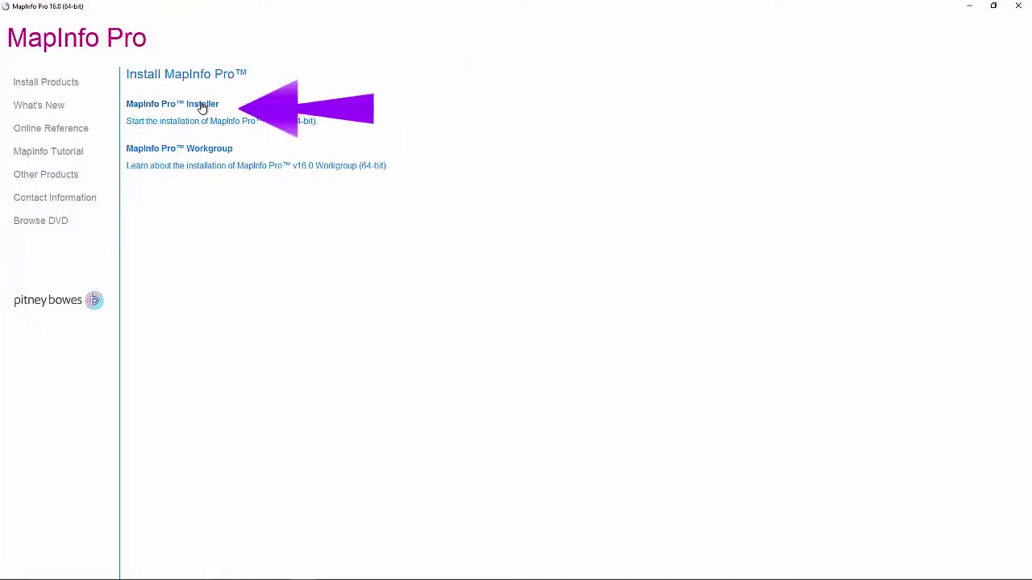
# Start the MapInfo Pro™ Installer and accept the licence agreement terms
pyautogui.click(201, 105)
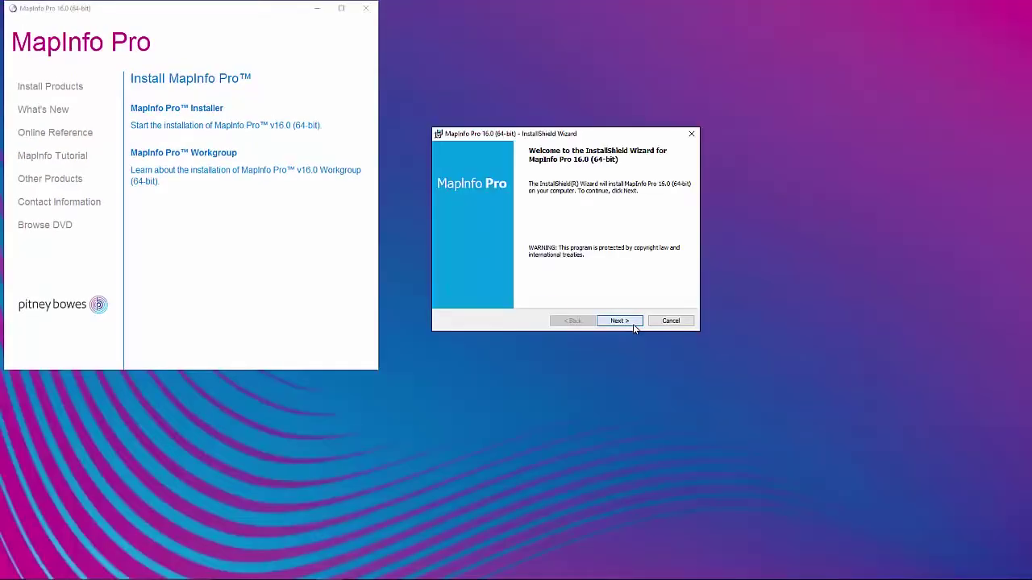
pyautogui.click(633, 324)
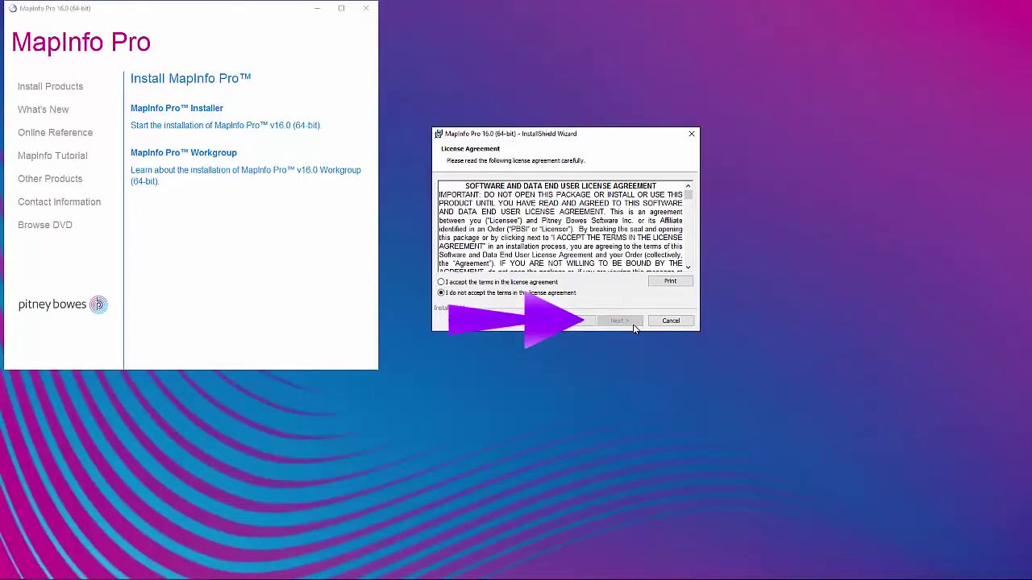
pyautogui.click(537, 283)
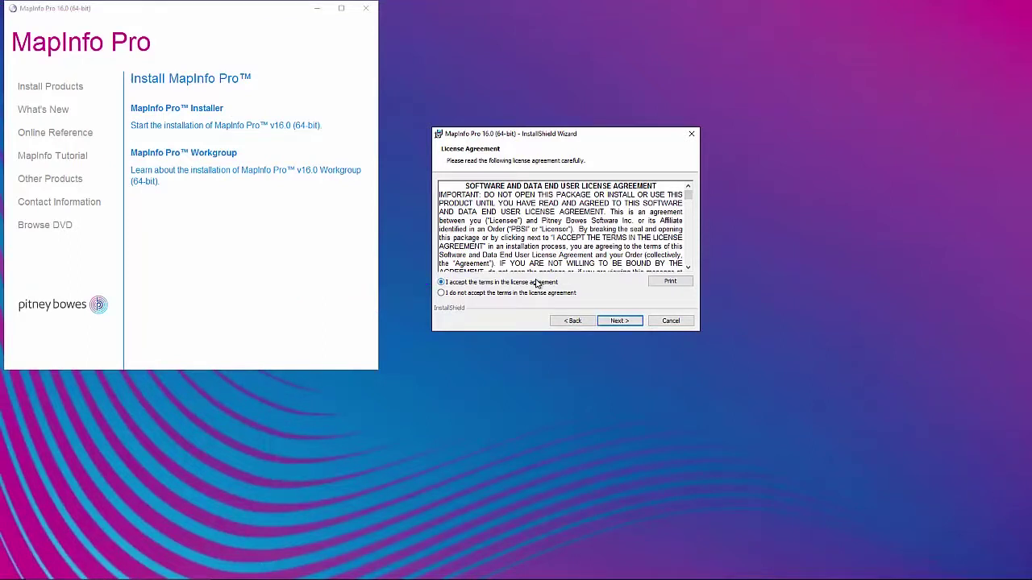
pyautogui.click(619, 321)
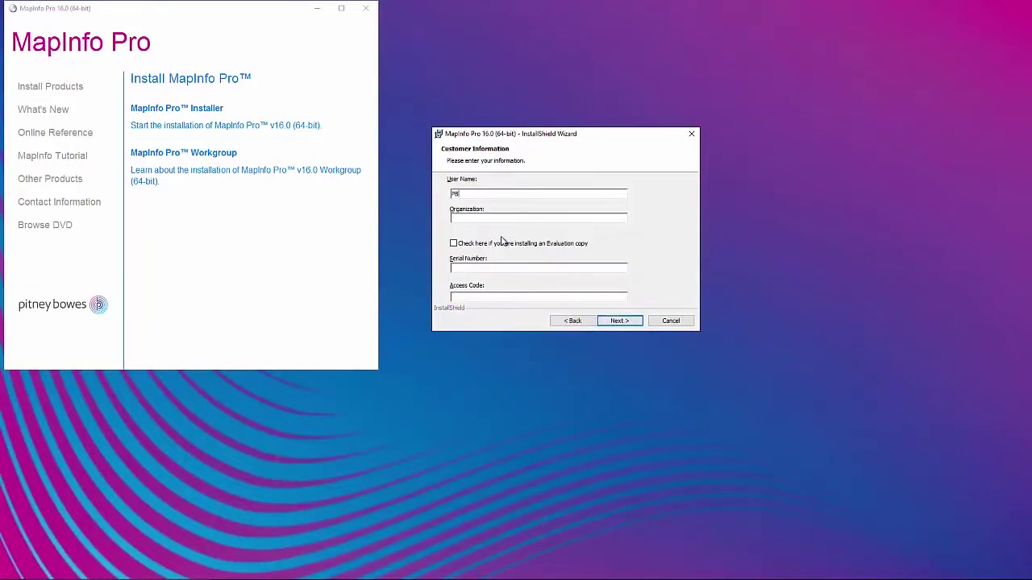
# Fill in the user name, organization, serial number and access code, then continue
pyautogui.write('User')
pyautogui.press('Tab')
pyautogui.write('PB')
pyautogui.click(465, 269)
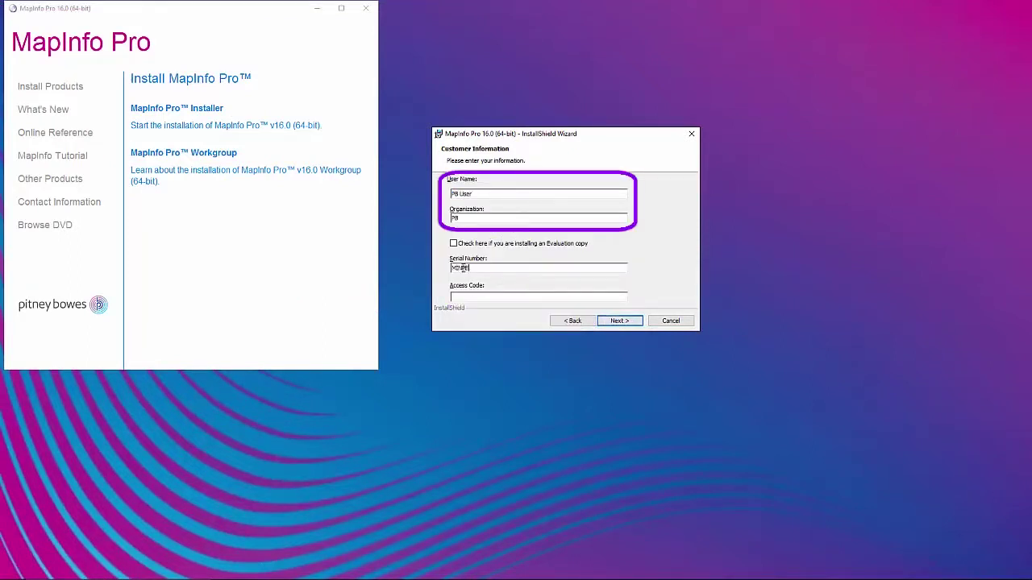
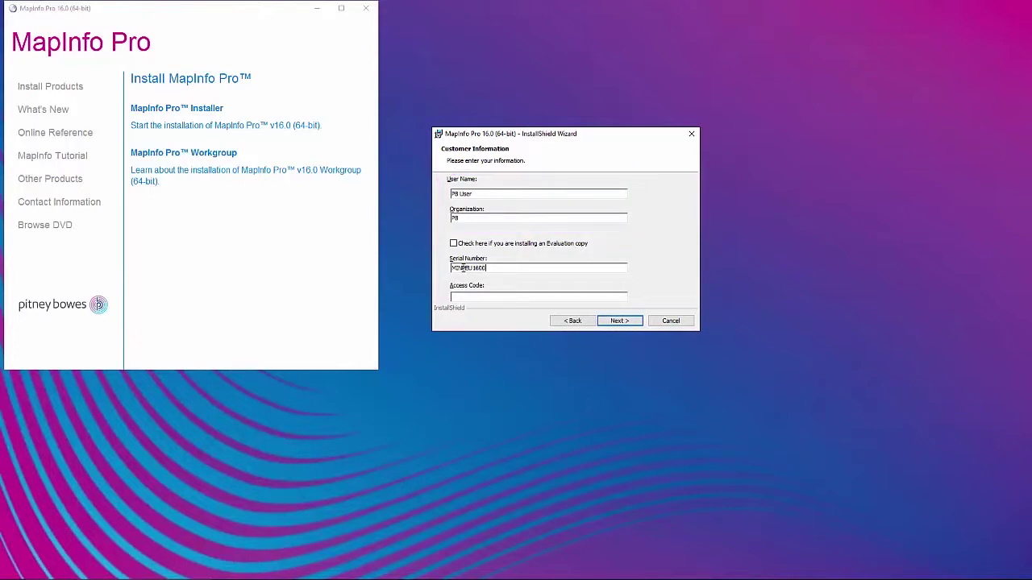
pyautogui.press('Tab')
pyautogui.click(632, 322)
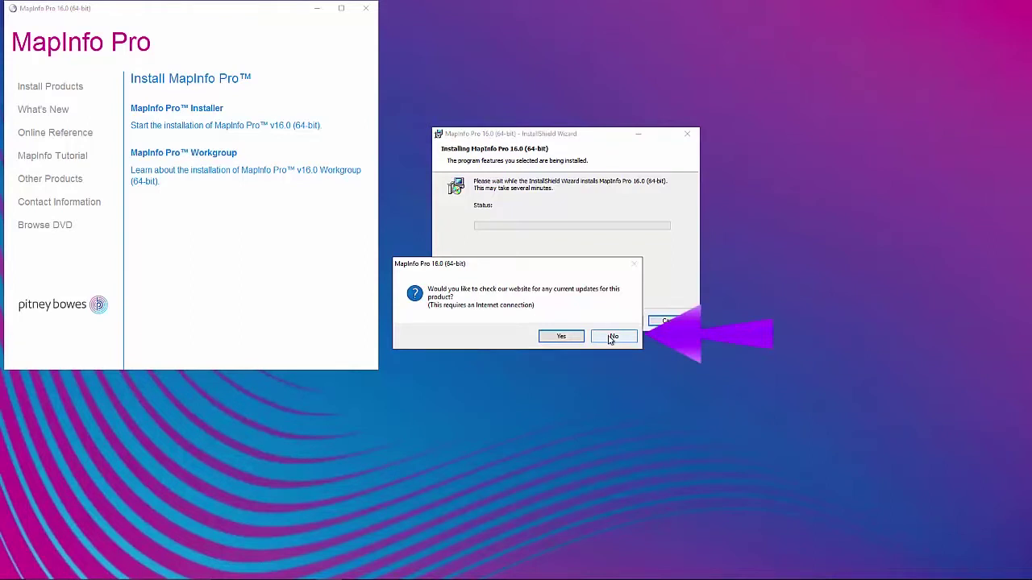
# Decline the website update check and finish the InstallShield Wizard to reach activation
pyautogui.click(612, 337)
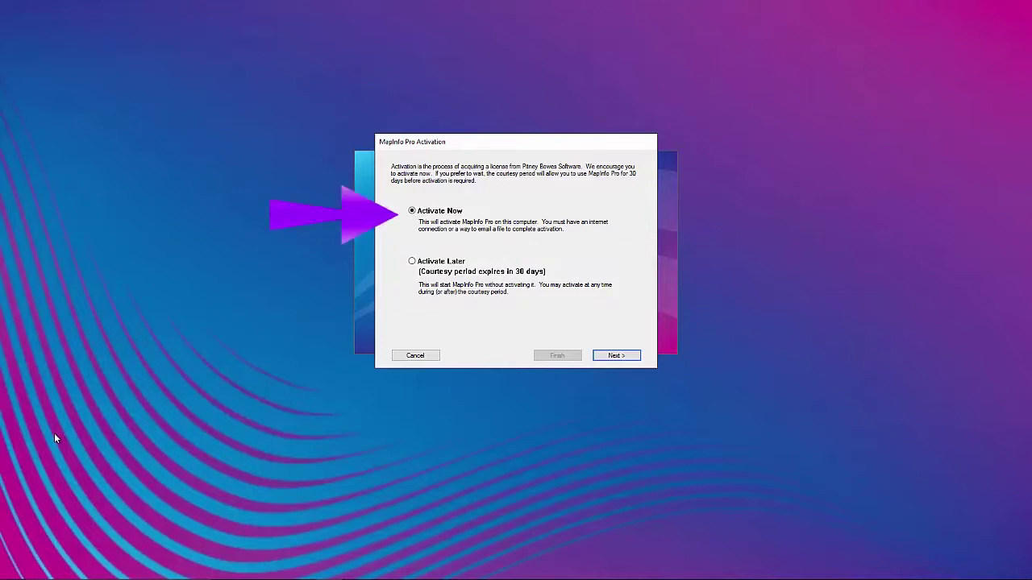
pyautogui.click(616, 356)
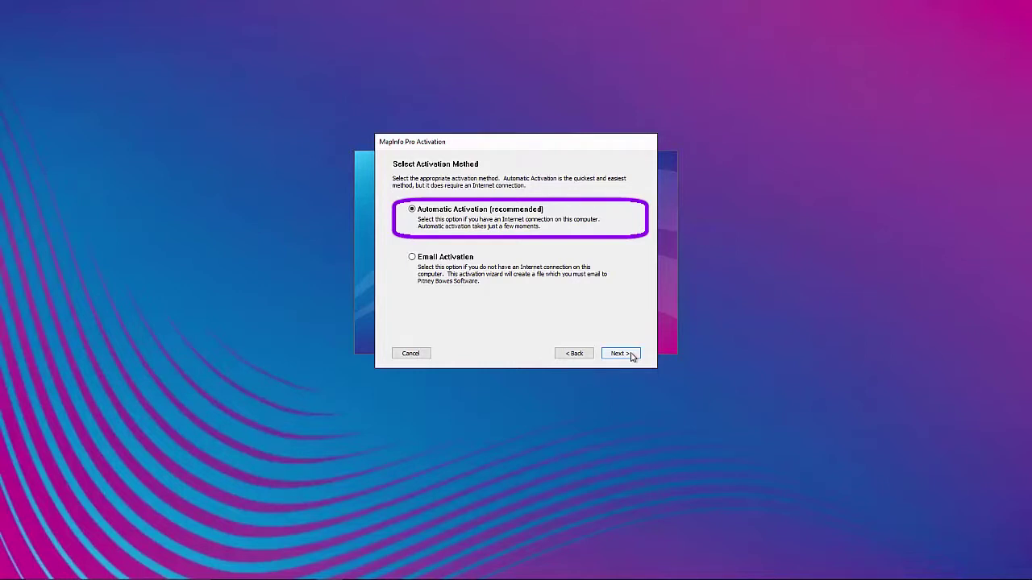
# Attempt Automatic Activation, then choose Email Activation instead
pyautogui.click(619, 353)
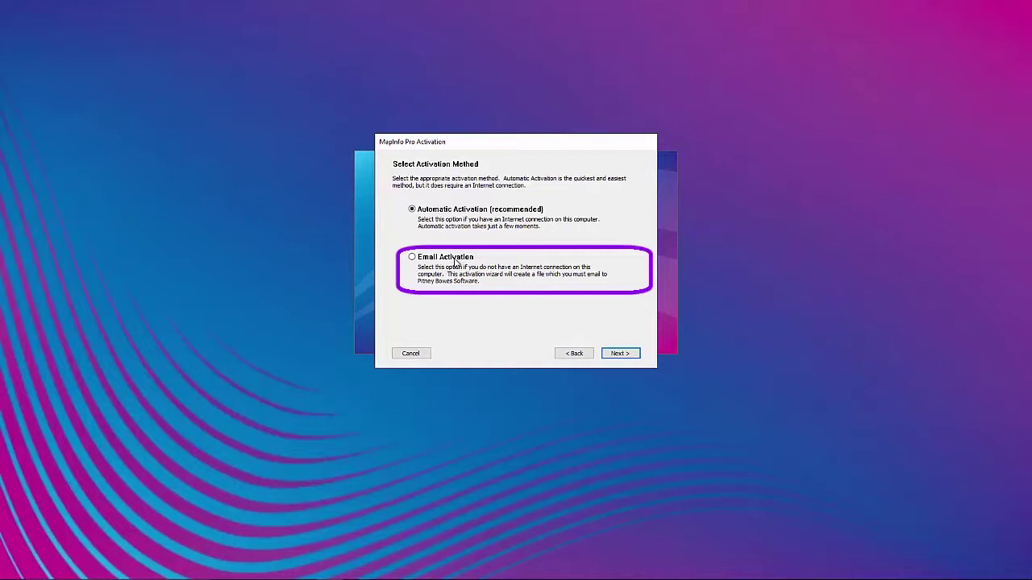
pyautogui.click(456, 262)
# Continue with email activation, edit the credentials to correct the access code, and accept them
pyautogui.click(614, 354)
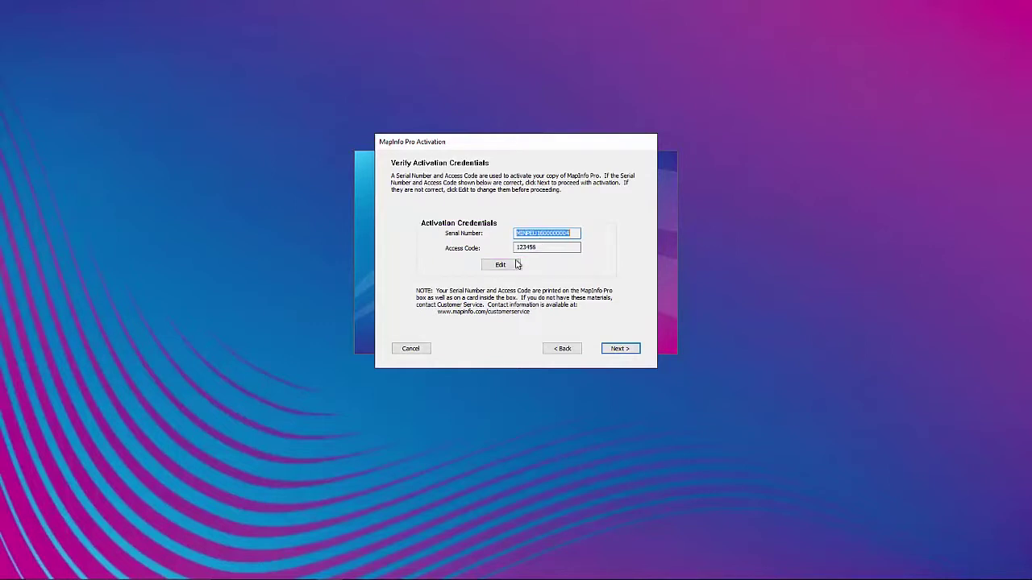
pyautogui.click(501, 264)
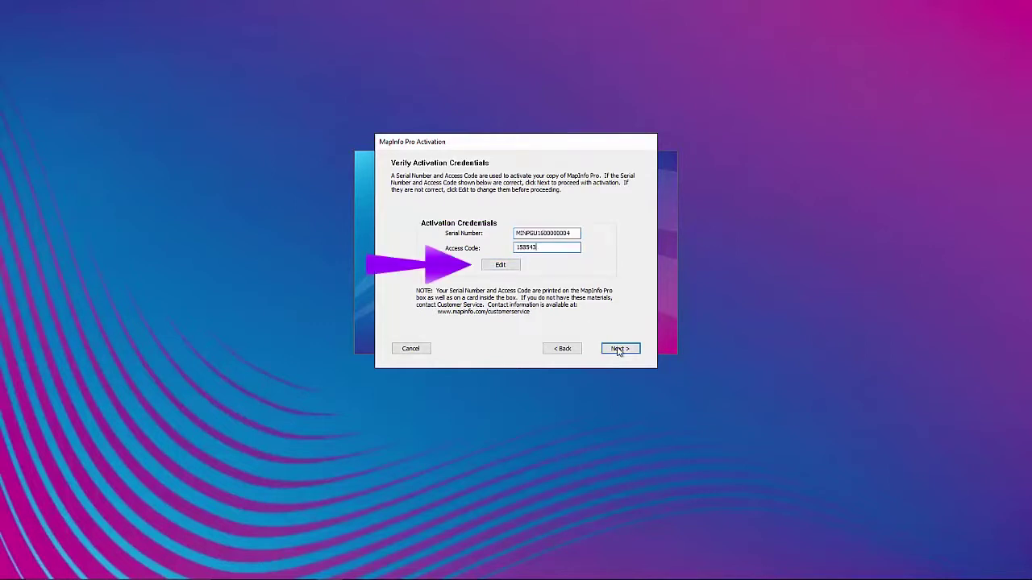
pyautogui.click(619, 349)
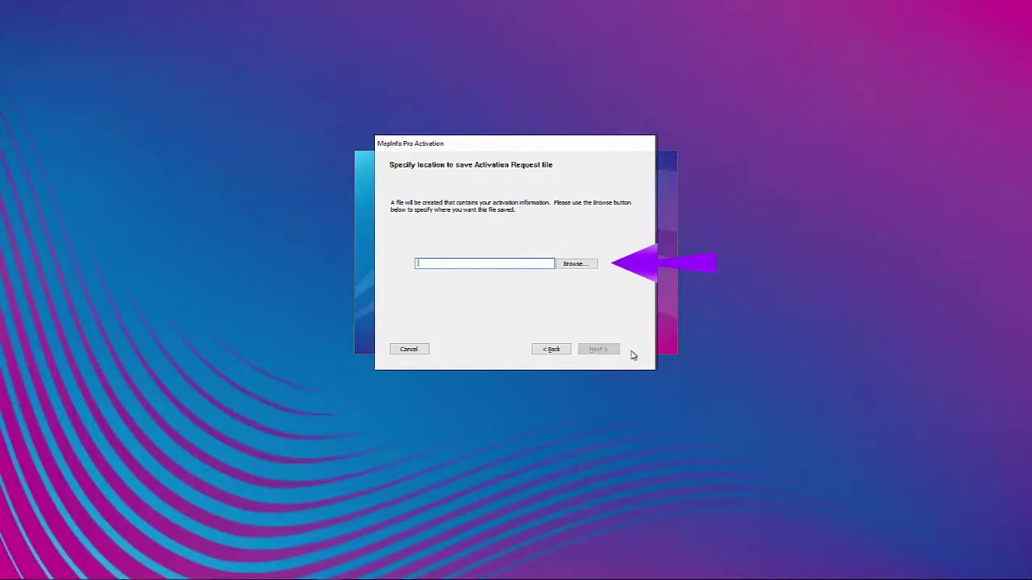
# Save the request file MAPINFOPROWIN10_request.xml to Downloads and confirm the response was received
pyautogui.click(576, 265)
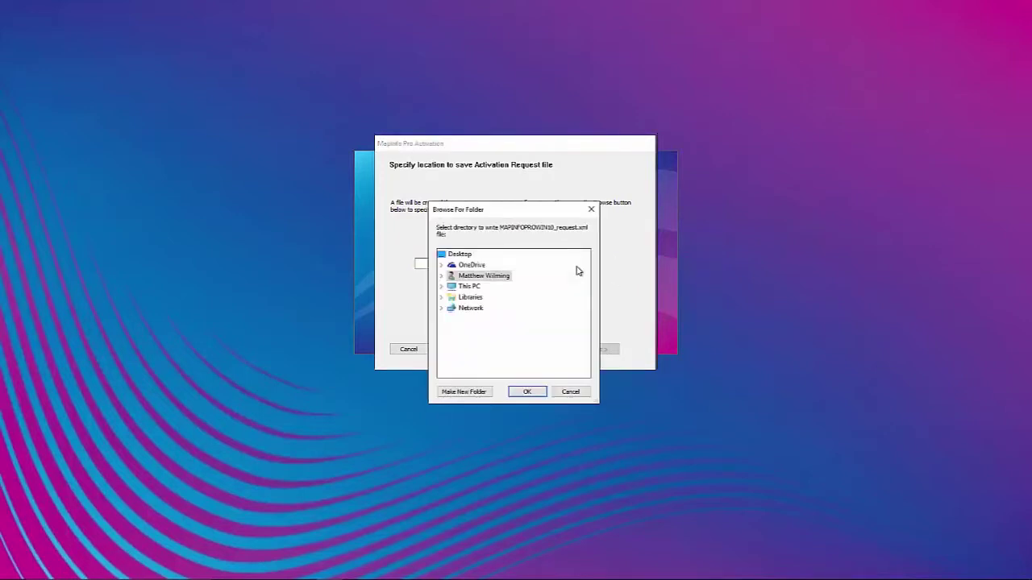
pyautogui.doubleClick(474, 286)
pyautogui.doubleClick(485, 308)
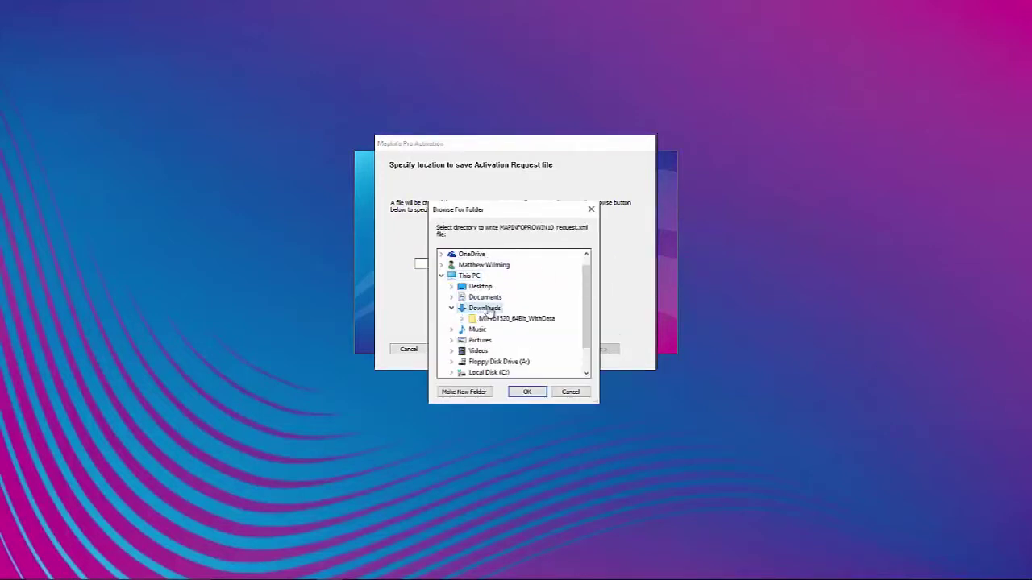
pyautogui.click(527, 392)
pyautogui.click(617, 357)
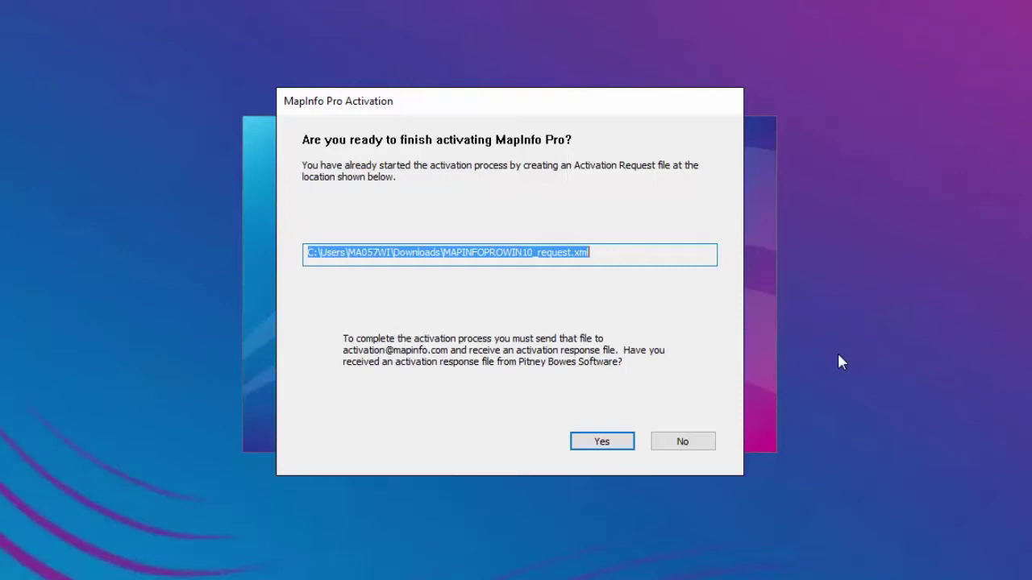
pyautogui.click(603, 443)
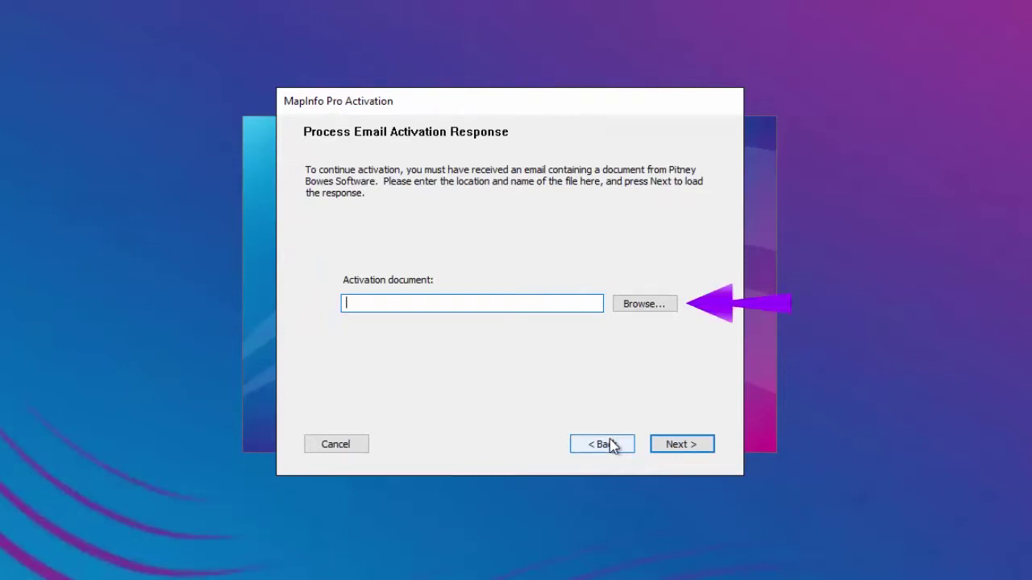
# Load responseXML.xml from Downloads as the activation document and submit it
pyautogui.click(643, 308)
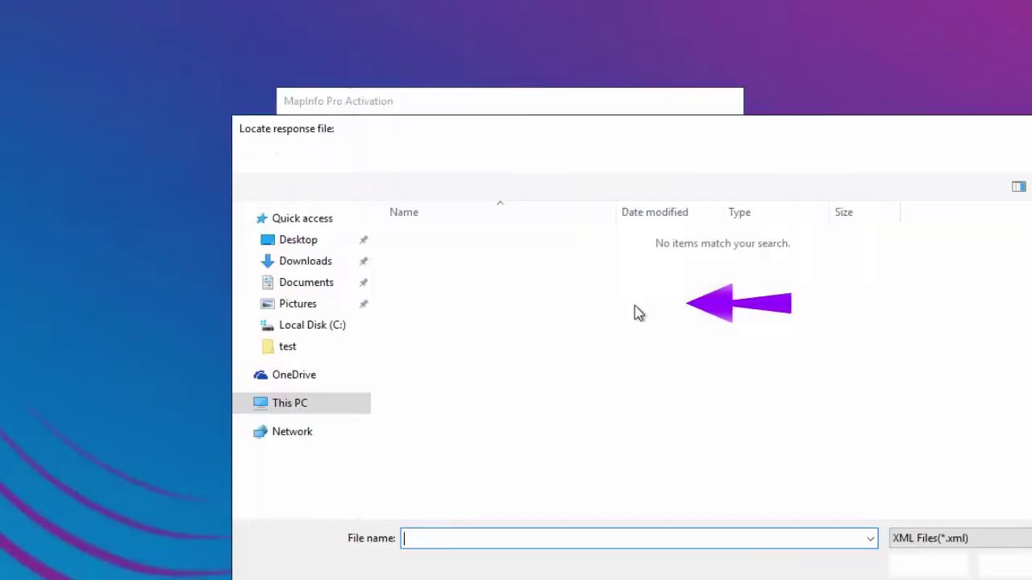
pyautogui.click(310, 260)
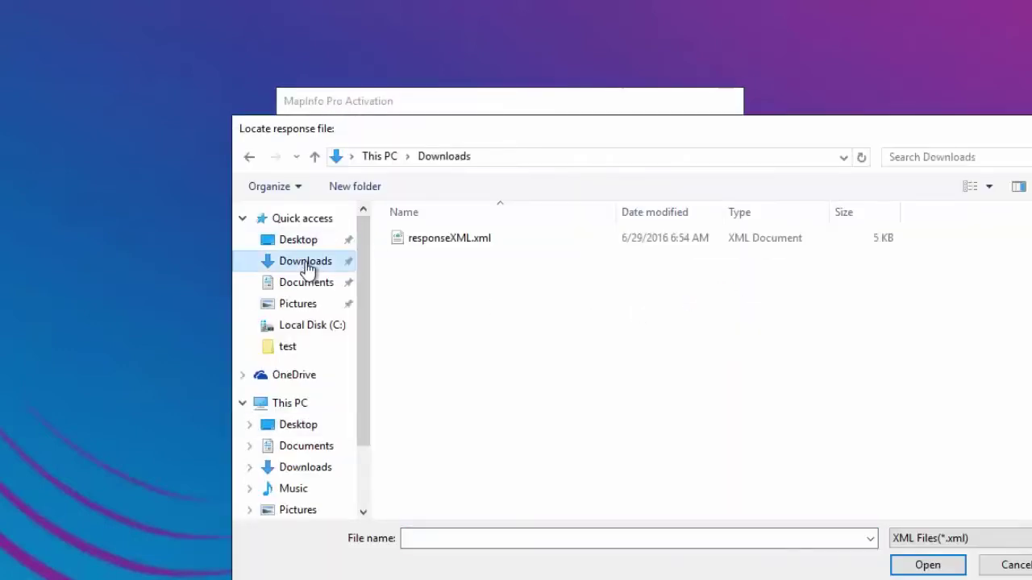
pyautogui.doubleClick(438, 241)
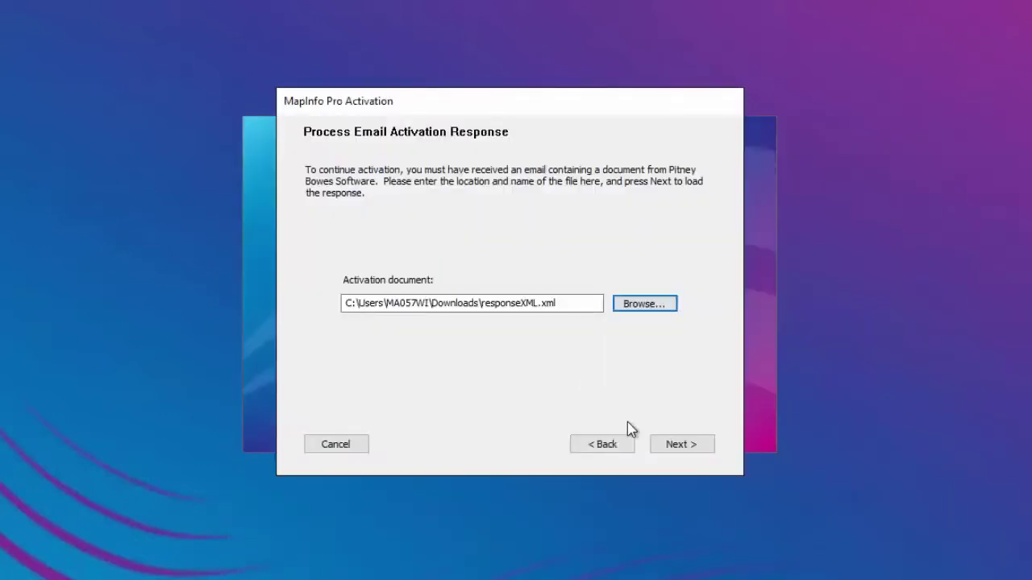
pyautogui.click(661, 448)
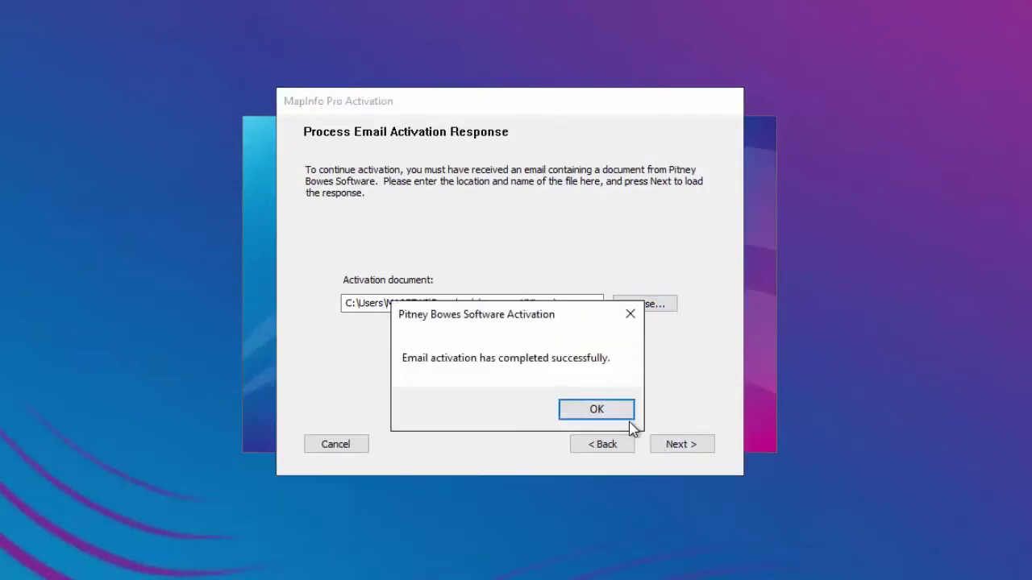
# Acknowledge the activation success message and open MapInfo Pro Help once the program starts
pyautogui.click(614, 412)
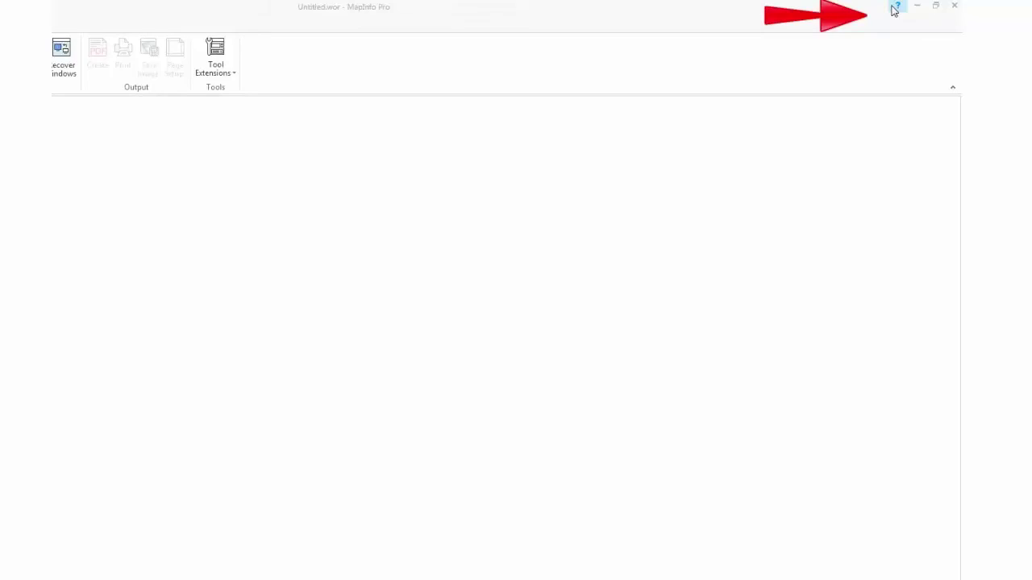
pyautogui.click(896, 7)
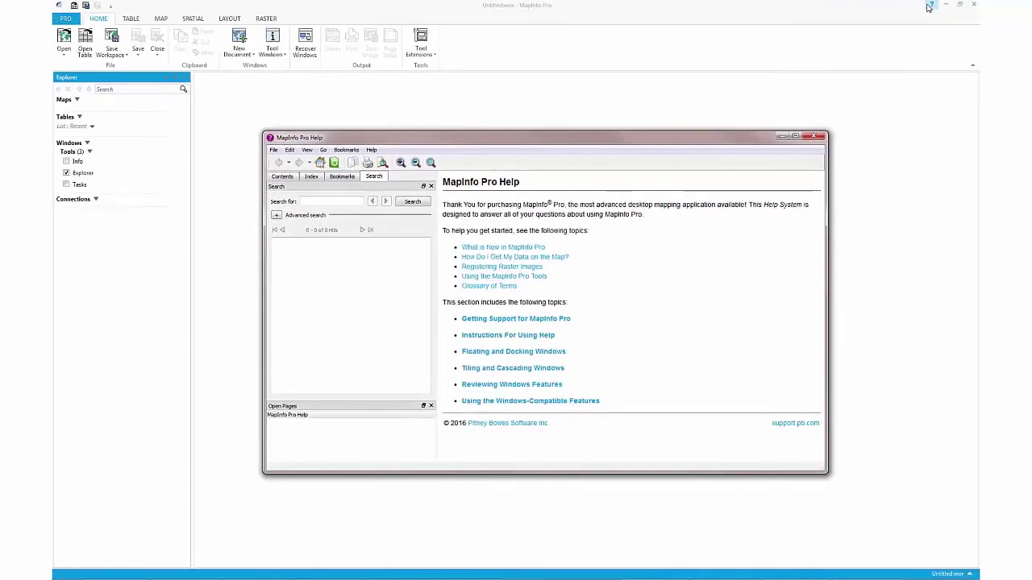